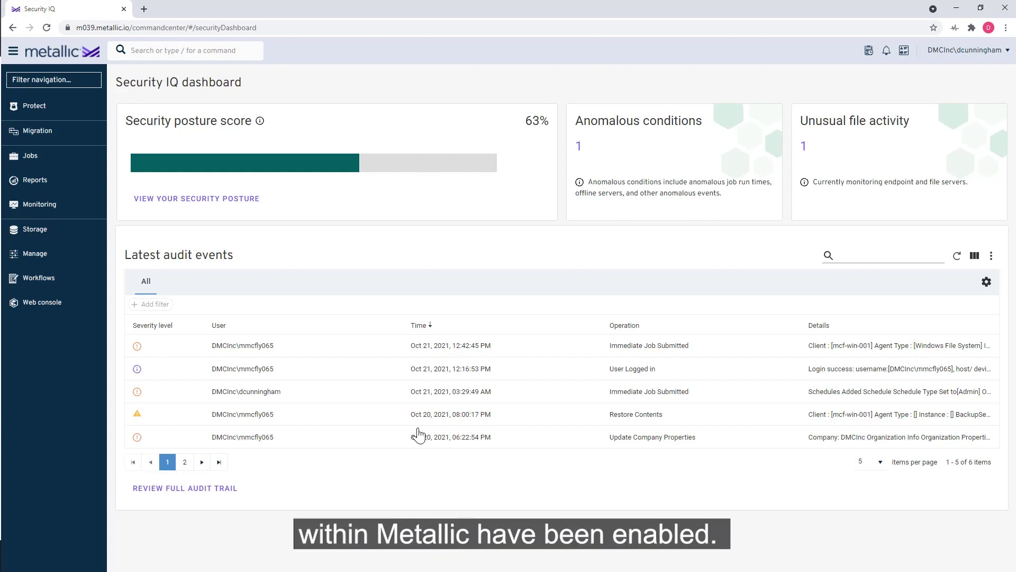
# Open the posture score breakdown and show which storages are encrypted, revealing unencrypted azure-vault-useast2.
pyautogui.click(241, 201)
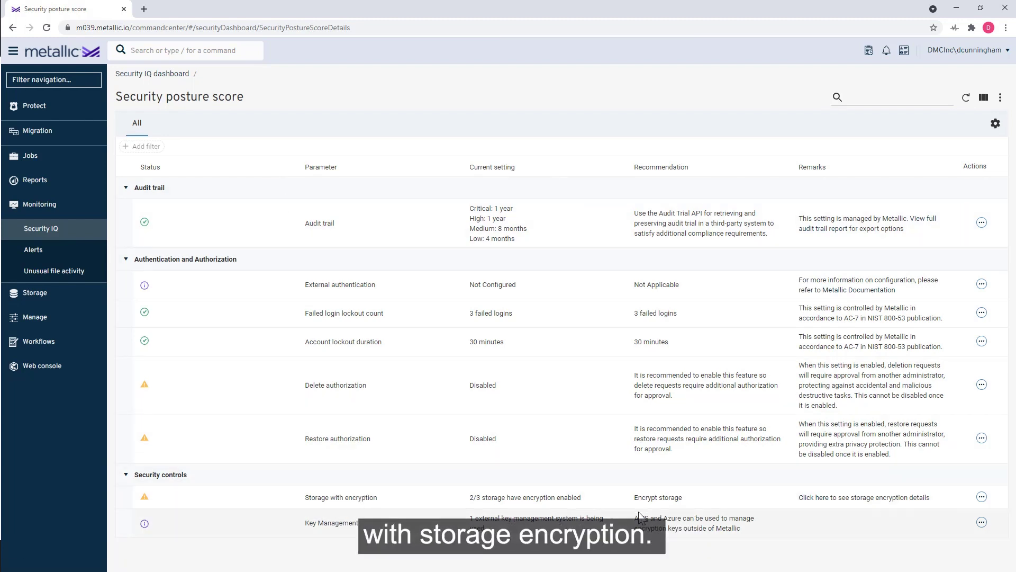
pyautogui.click(805, 499)
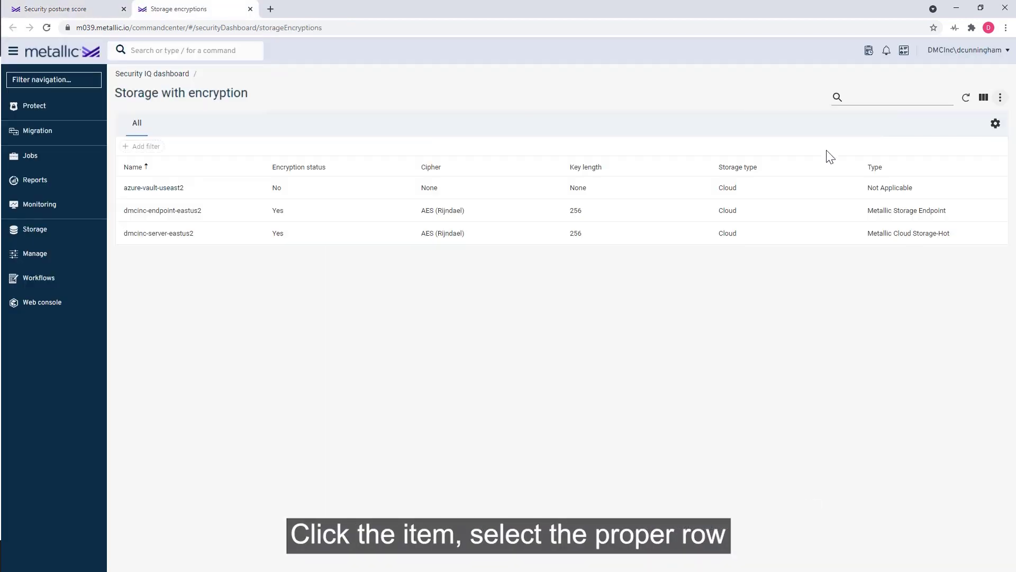
# Turn on AES 256 encryption for the azure-vault-useast2 storage.
pyautogui.click(143, 187)
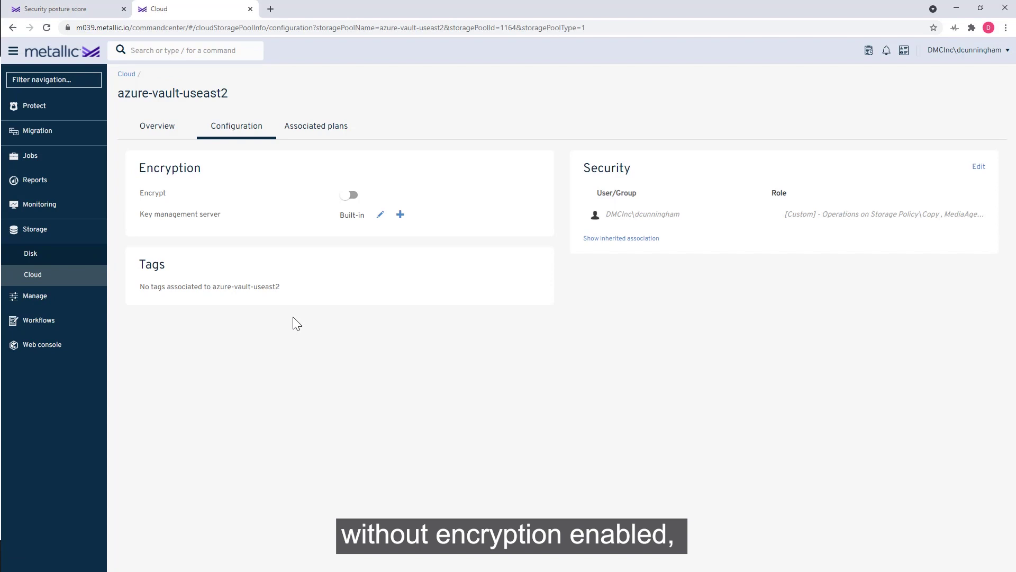
pyautogui.click(345, 195)
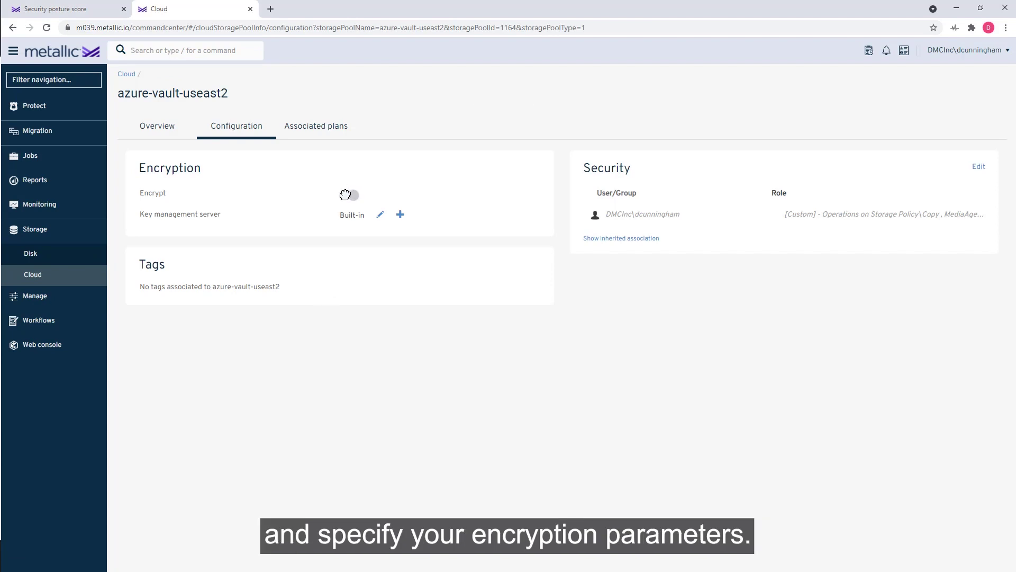
pyautogui.click(547, 95)
pyautogui.click(493, 100)
pyautogui.click(493, 113)
pyautogui.click(485, 144)
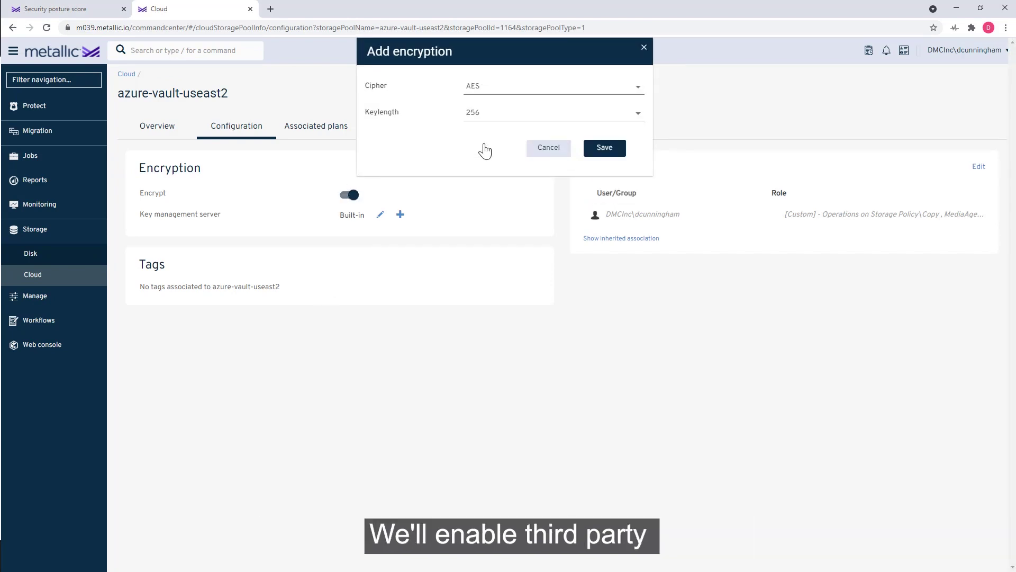
pyautogui.click(610, 148)
# Set its key management server to Passphrase KMS and return to the posture score.
pyautogui.click(380, 238)
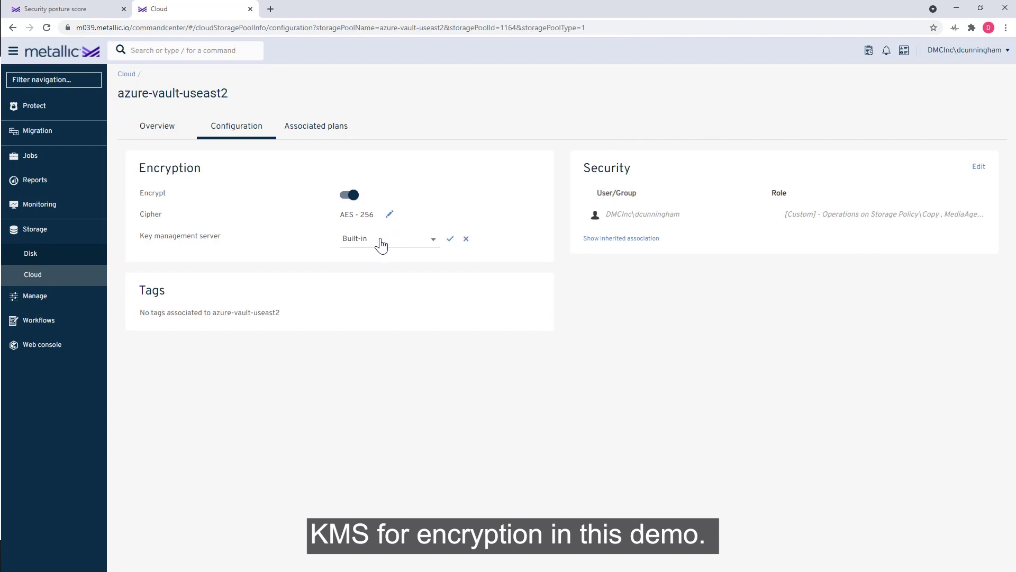
pyautogui.click(380, 240)
pyautogui.click(387, 271)
pyautogui.click(450, 239)
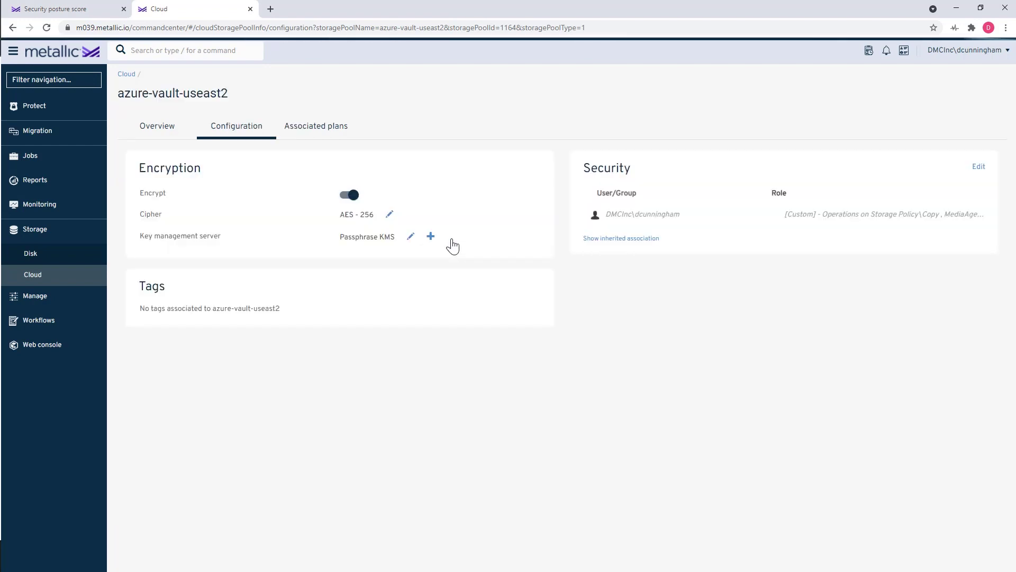
pyautogui.click(250, 9)
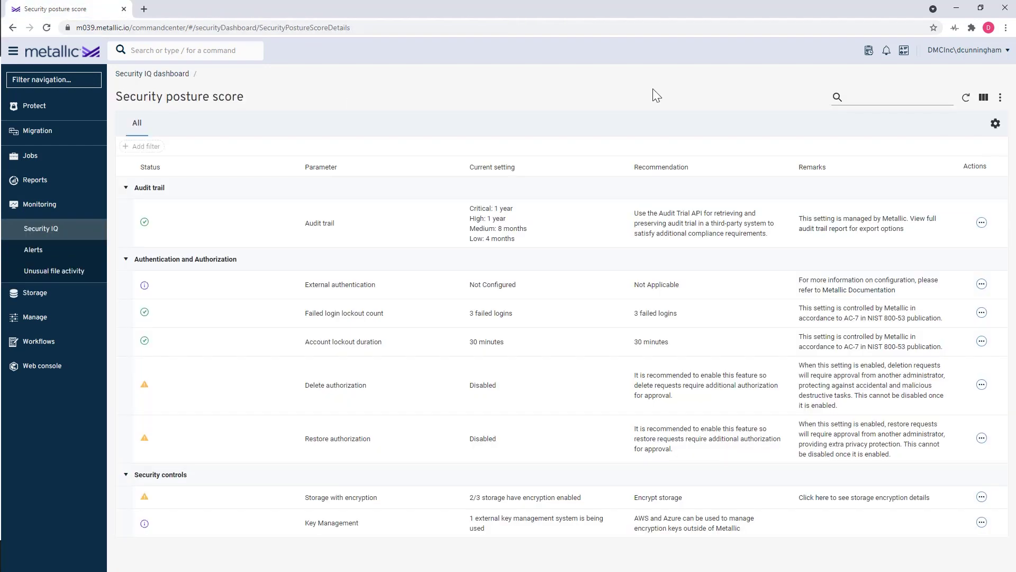
# Refresh the posture table, then enable and activate both Delete authorization and Restore authorization.
pyautogui.click(966, 99)
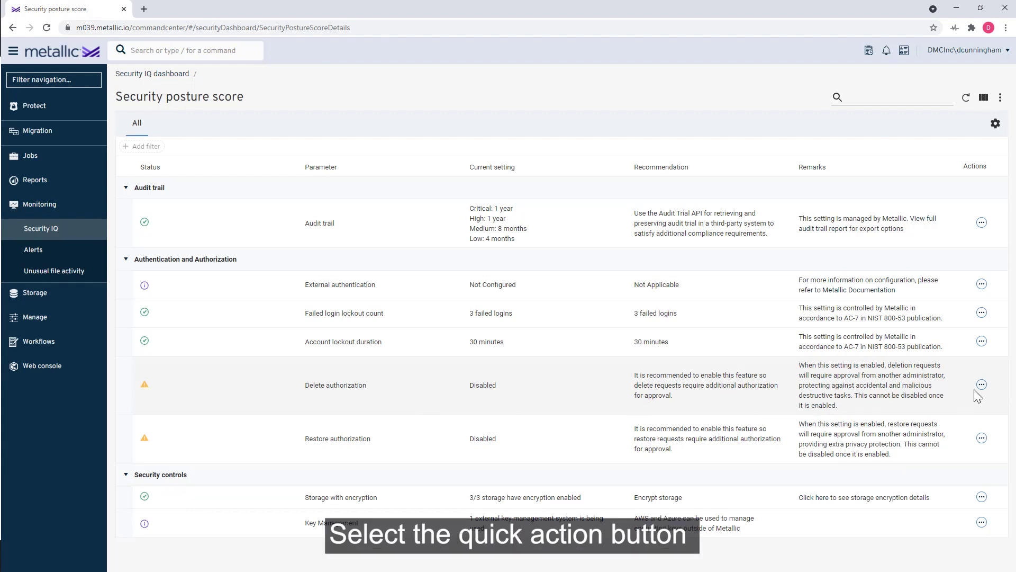
pyautogui.click(983, 386)
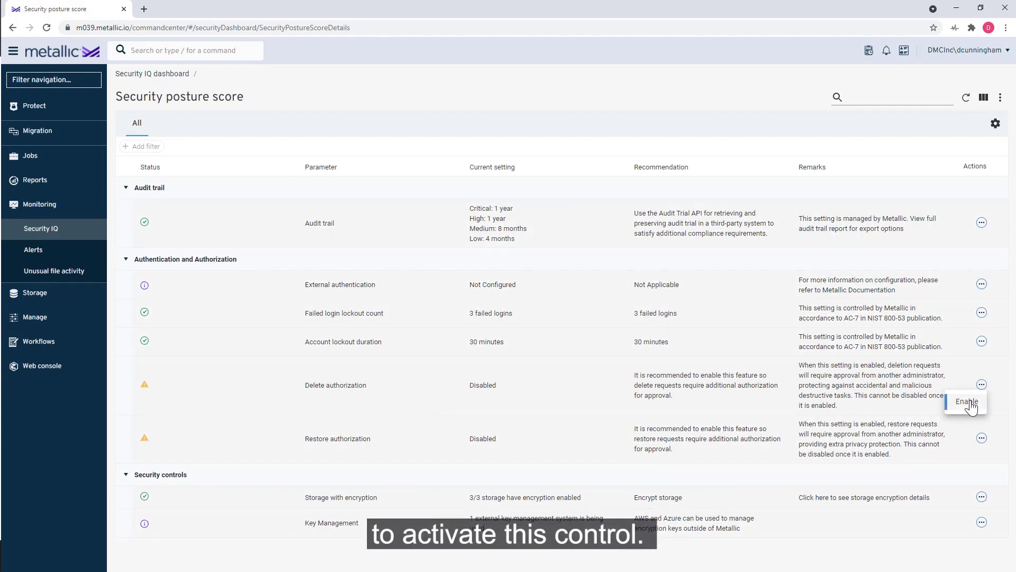
pyautogui.click(972, 405)
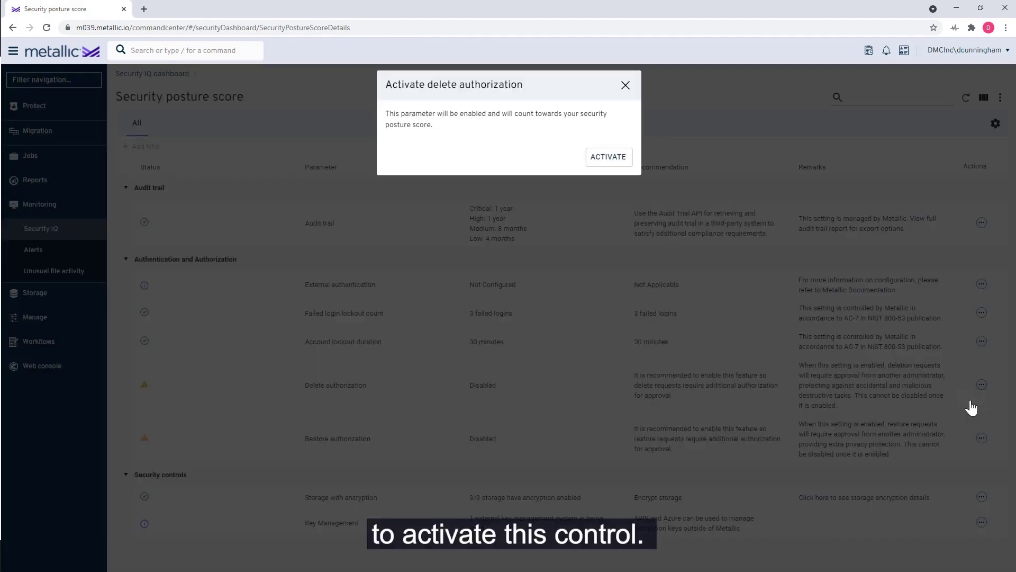
pyautogui.click(612, 158)
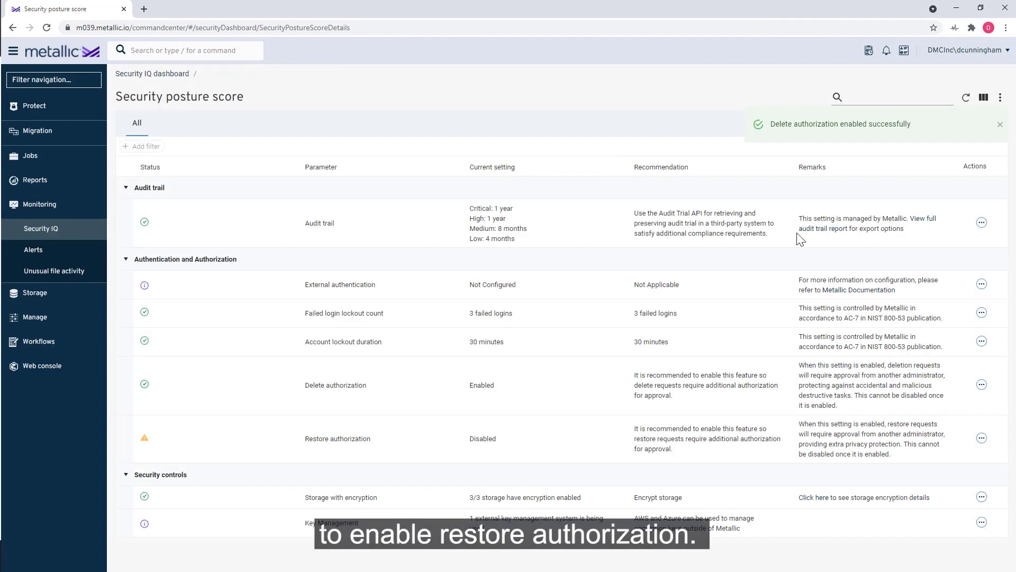
pyautogui.click(982, 438)
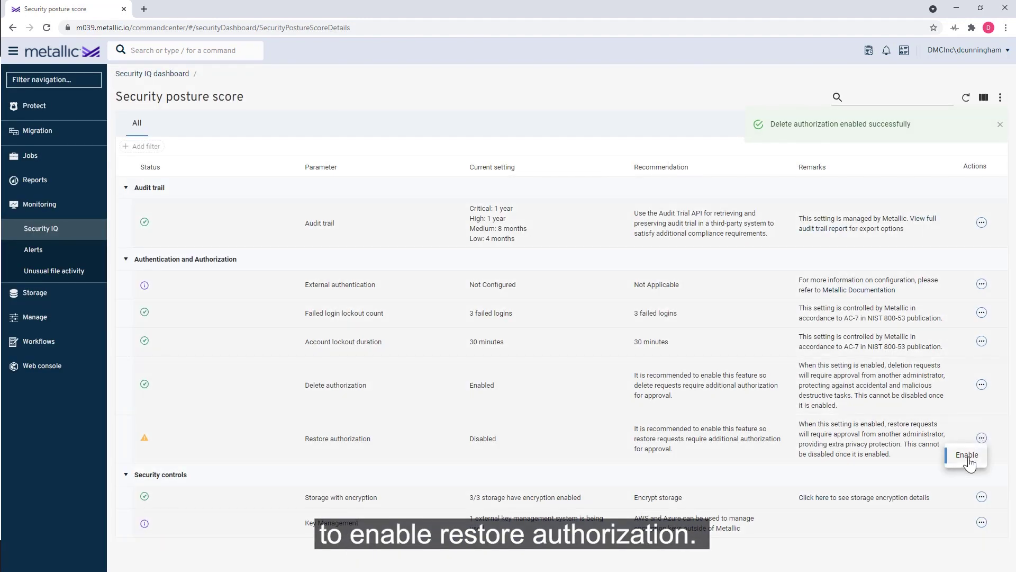
pyautogui.click(973, 456)
pyautogui.click(611, 158)
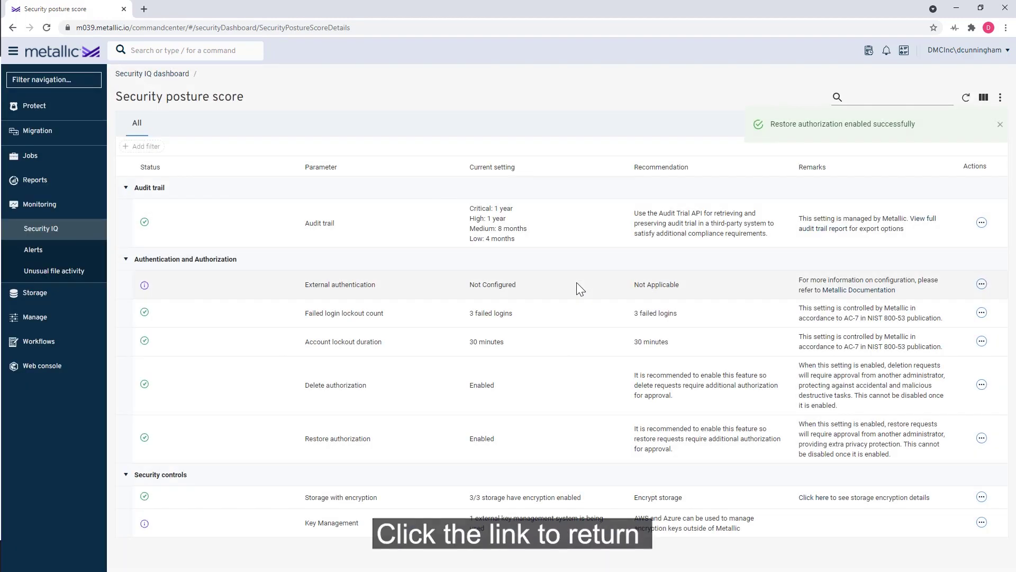
# Go back to the Security IQ dashboard, now showing a 100% posture score.
pyautogui.click(175, 75)
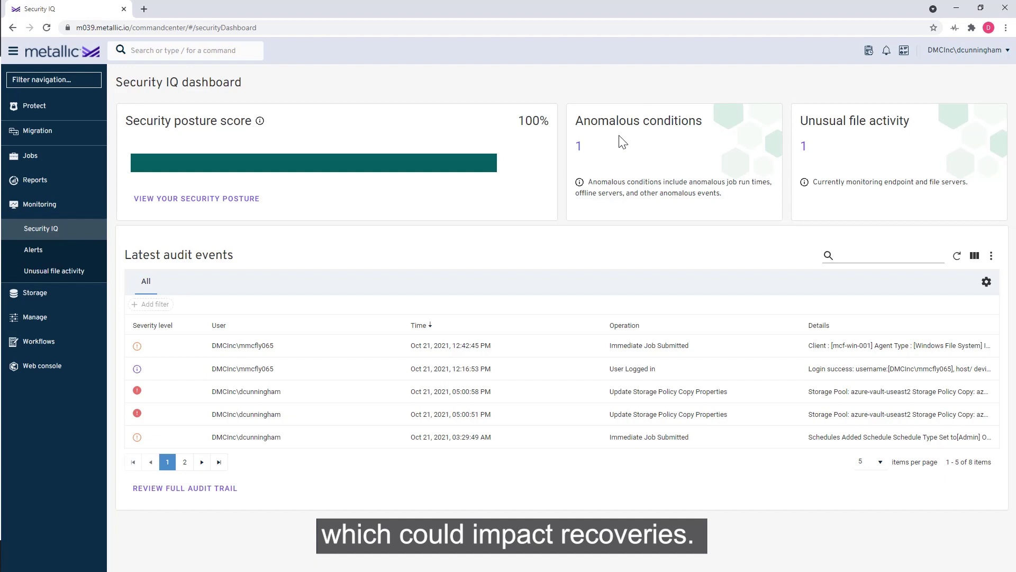
pyautogui.click(580, 148)
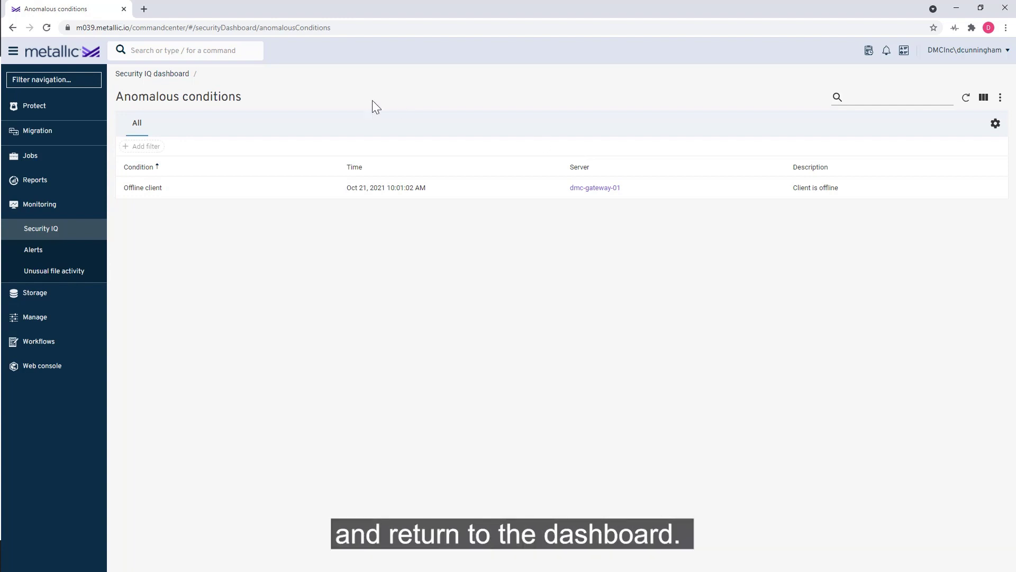
pyautogui.click(170, 74)
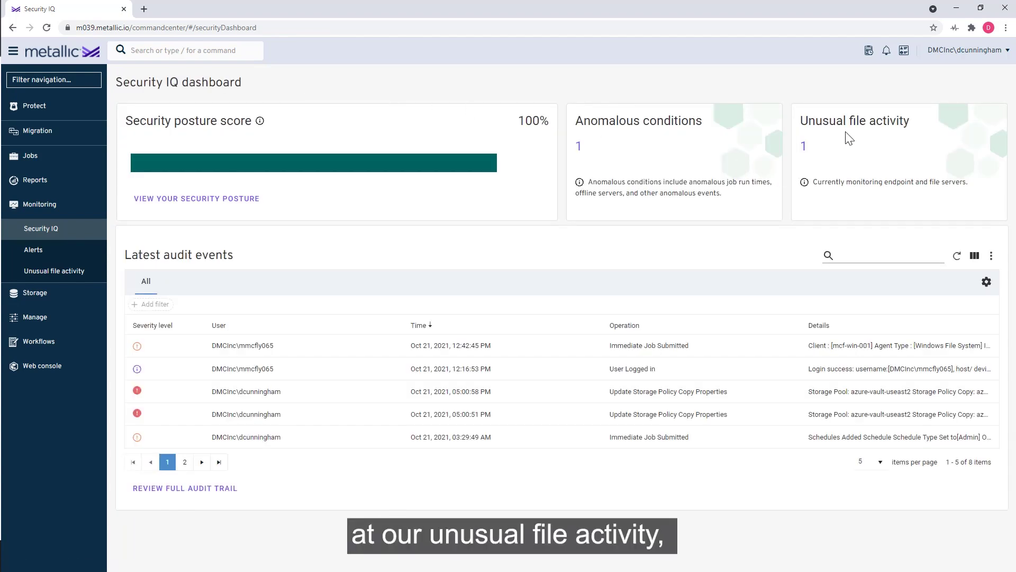
# Open the unusual file activity details for the mcf-win-001 file anomaly.
pyautogui.click(805, 146)
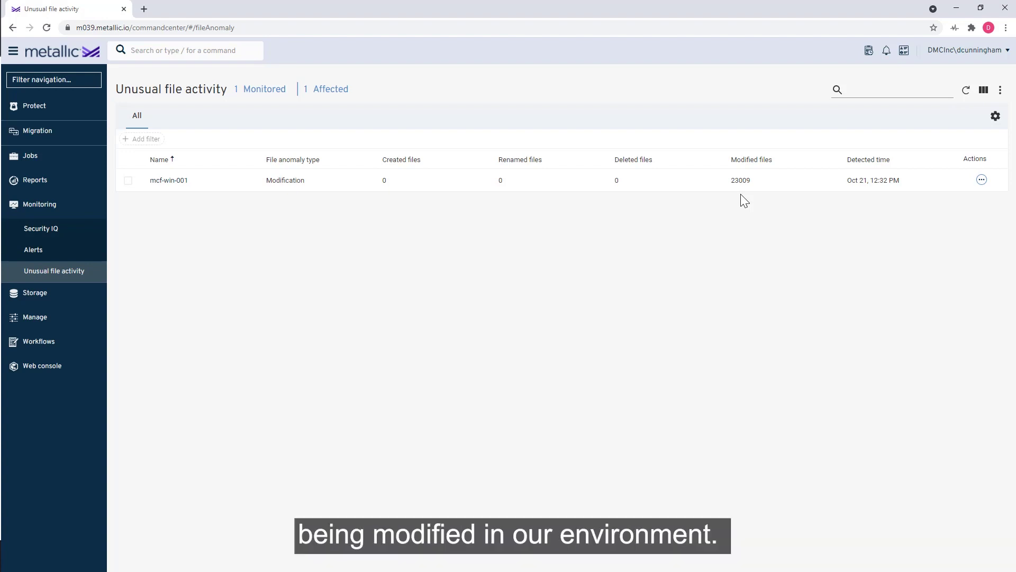
pyautogui.click(170, 180)
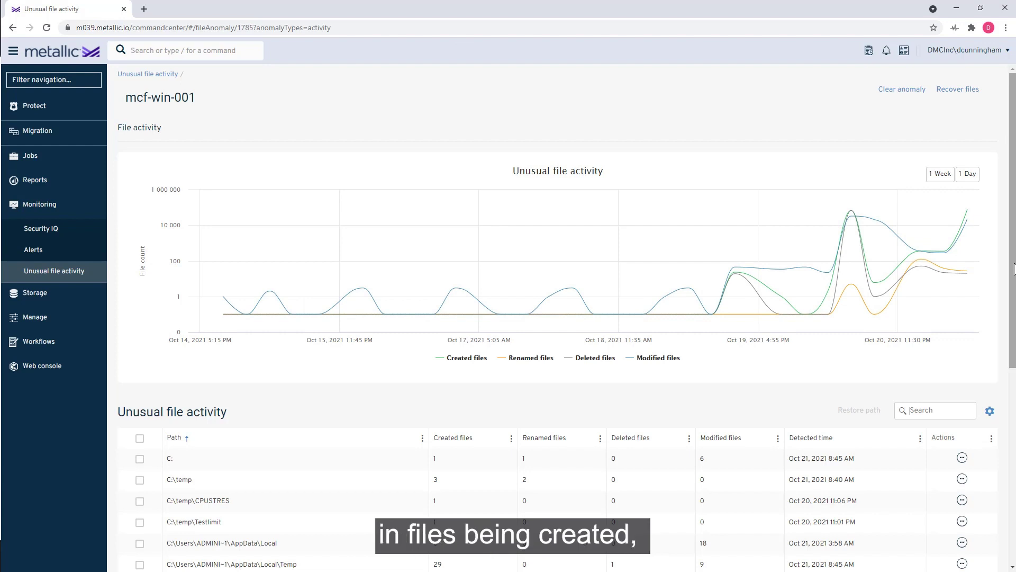
pyautogui.moveTo(1014, 268); pyautogui.dragTo(1014, 347)
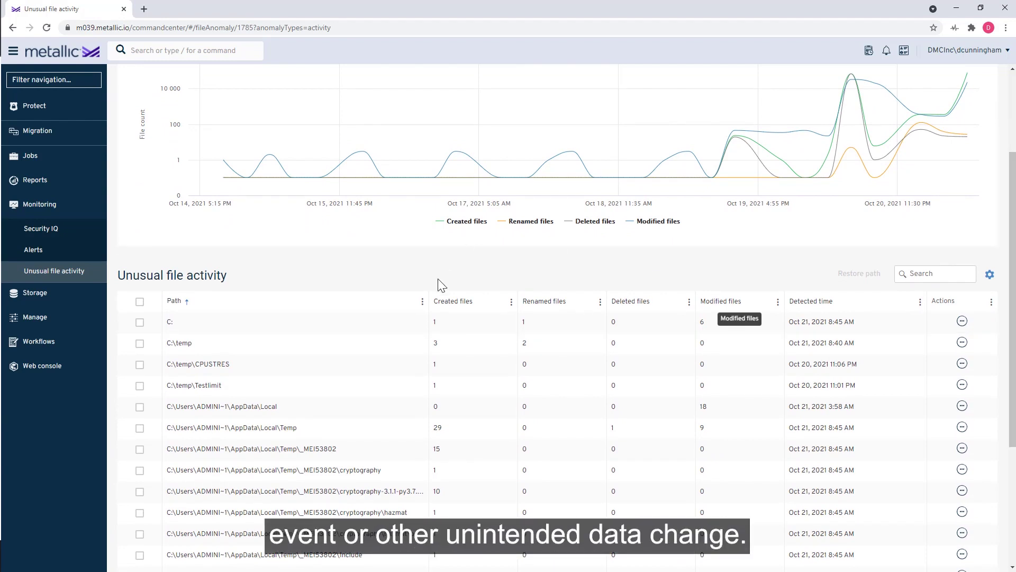
# Filter the Path column by 'f' so only F: drive paths are listed.
pyautogui.click(422, 302)
pyautogui.moveTo(444, 373)
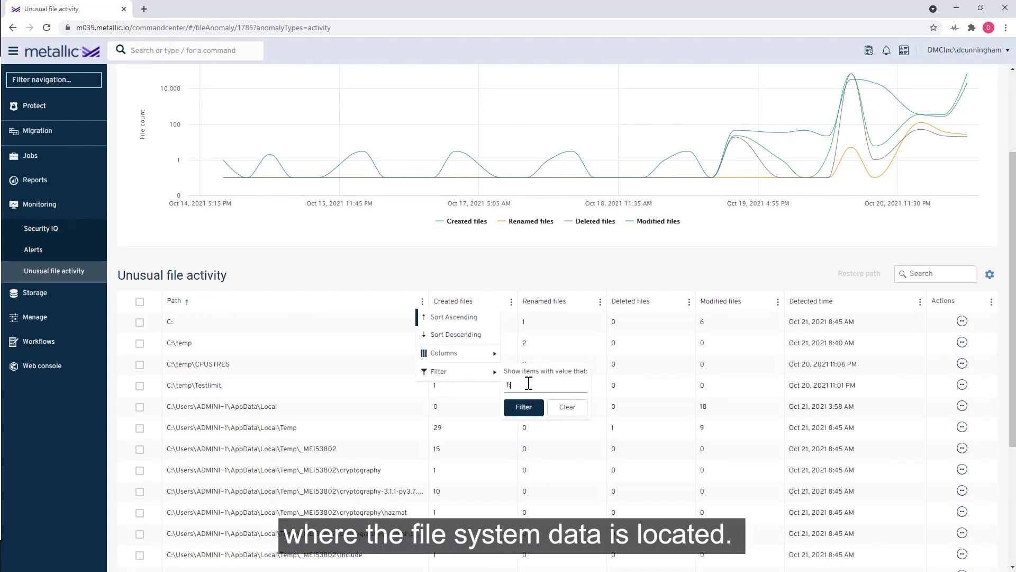
pyautogui.press('Return')
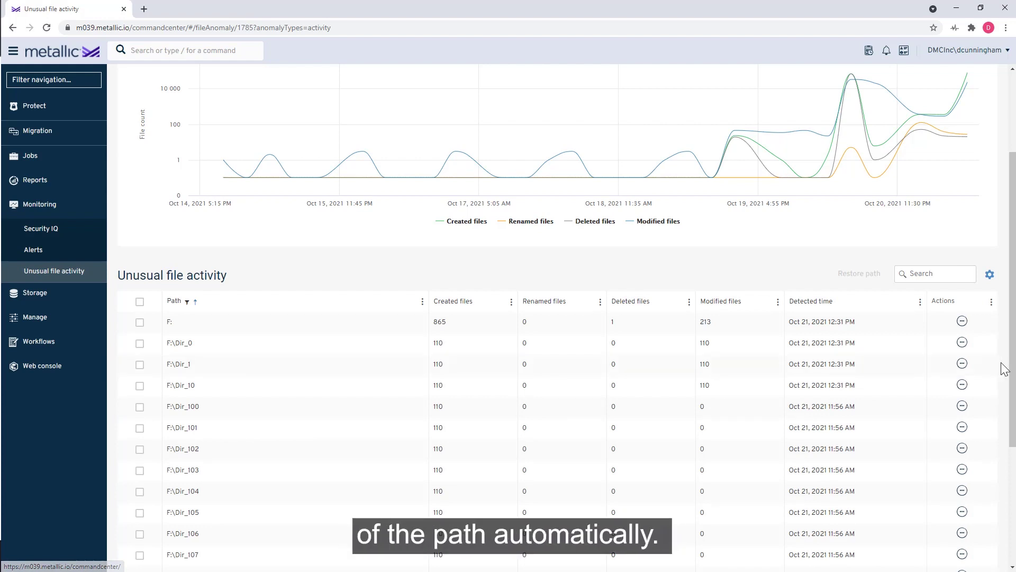
pyautogui.scroll(2, 1010, 265)
pyautogui.scroll(1, 561, 318)
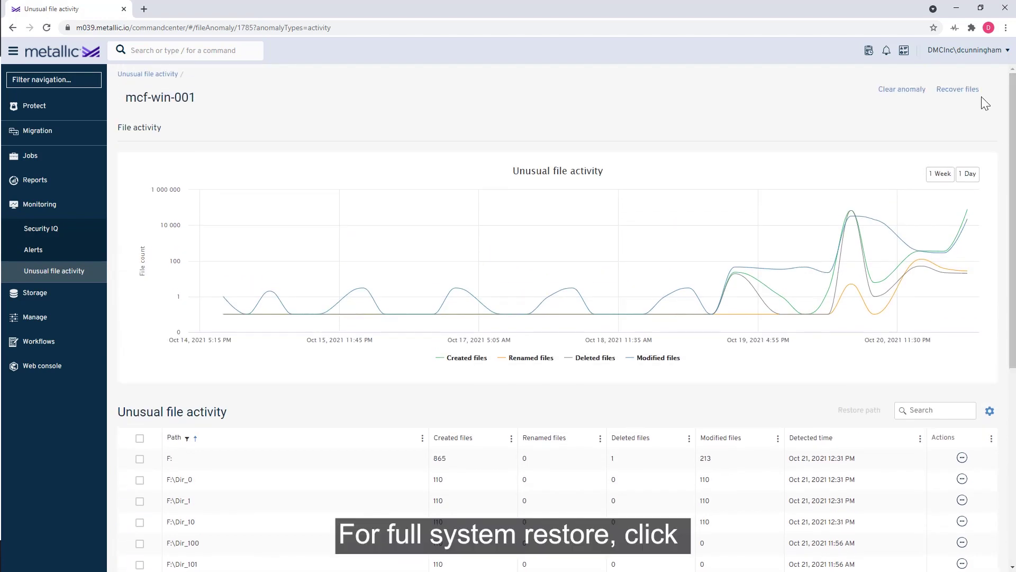
# In Recover files, delete eicar.AngleWare from the F: backup listing and return to defaultBackupSet.
pyautogui.click(967, 89)
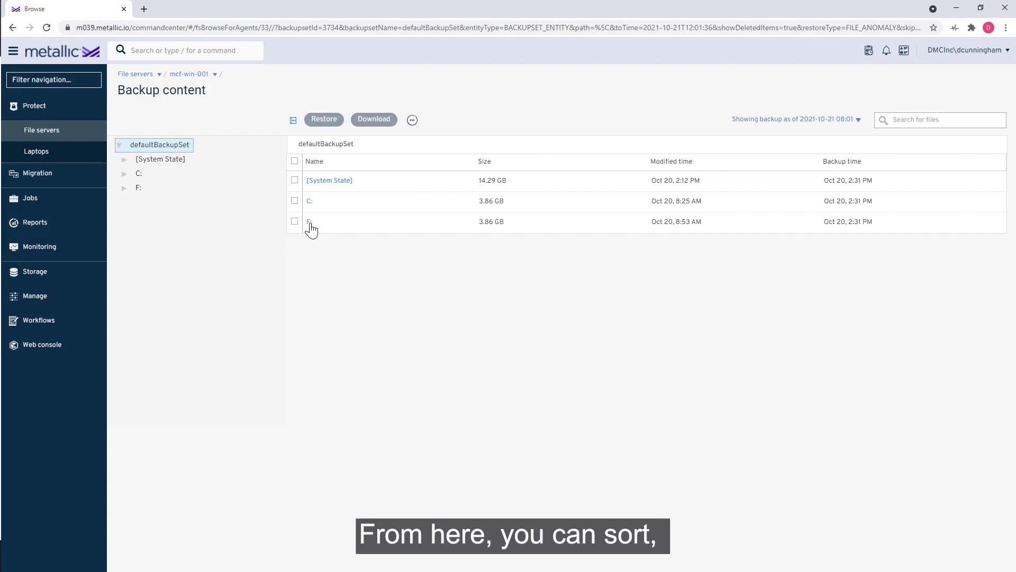
pyautogui.click(310, 225)
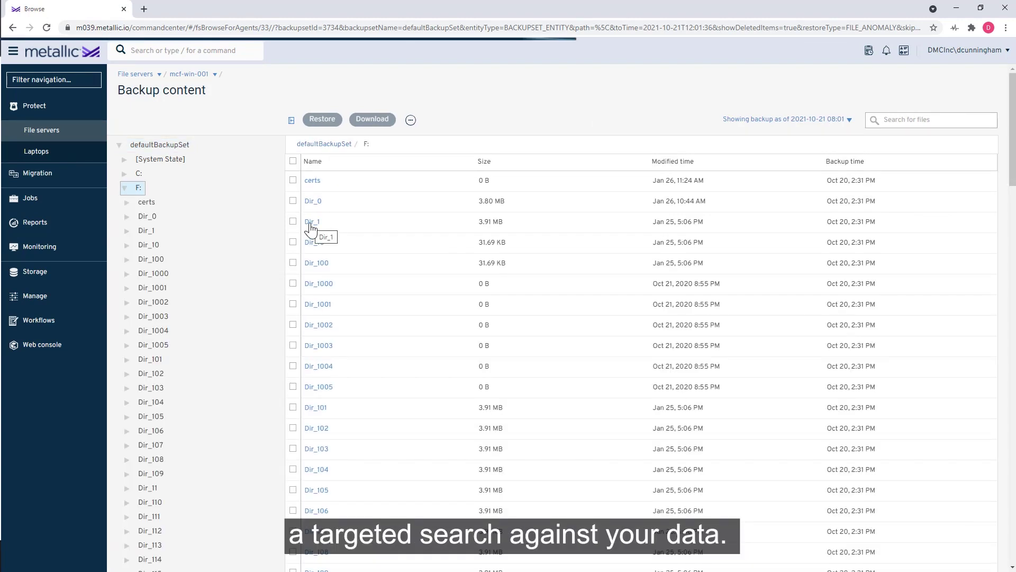
pyautogui.moveTo(1012, 144); pyautogui.dragTo(1012, 522)
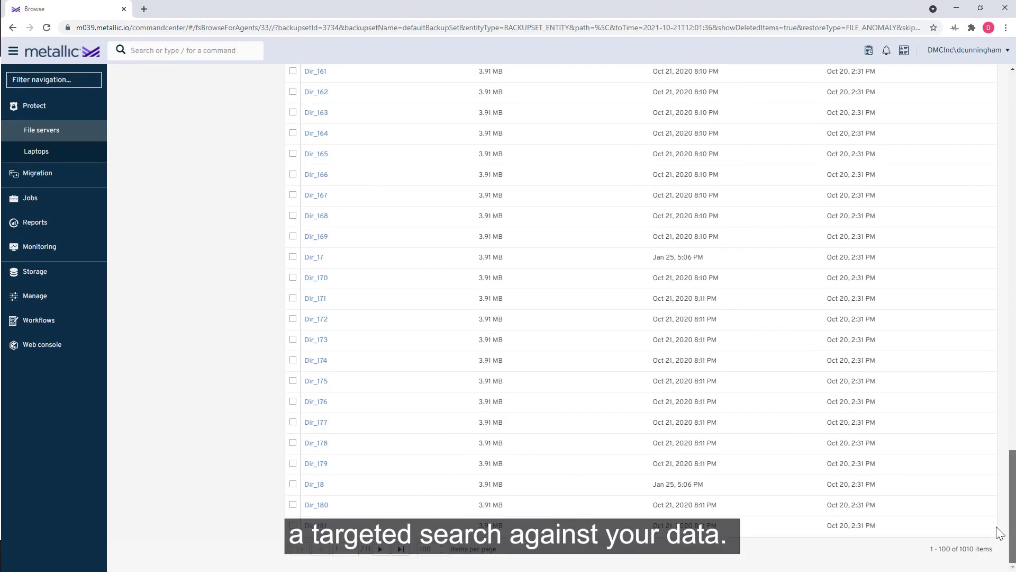
pyautogui.click(402, 550)
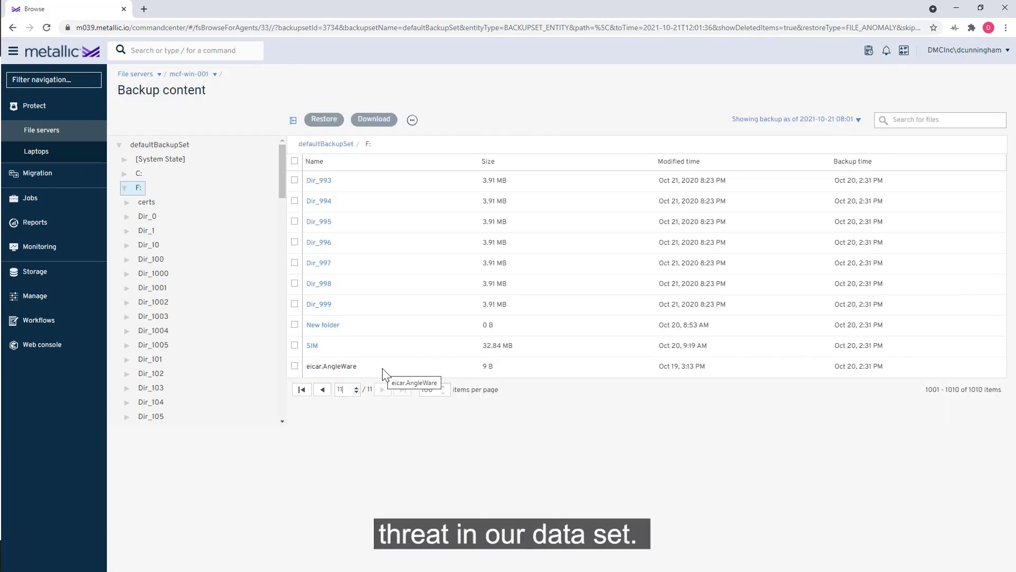
pyautogui.click(295, 366)
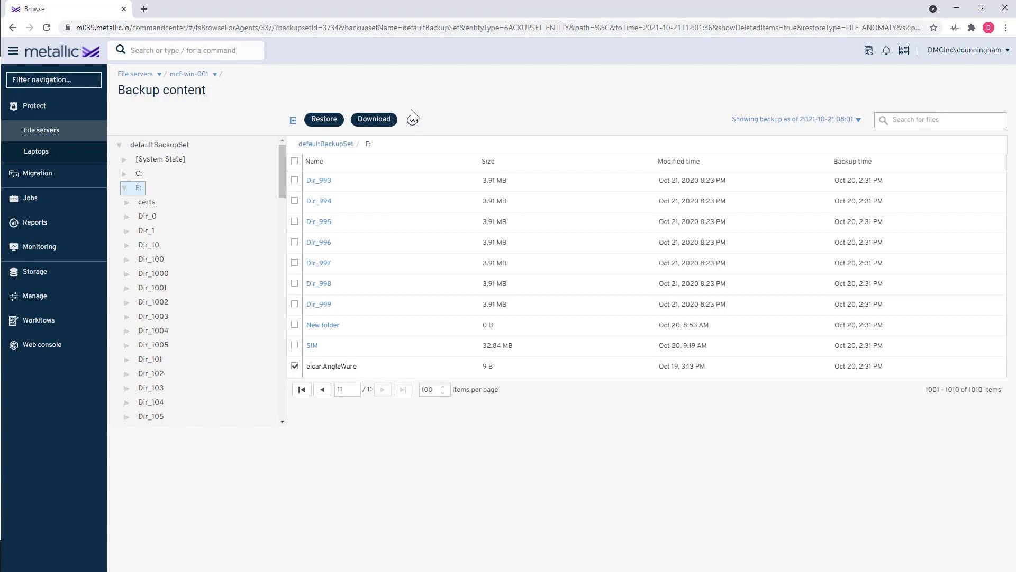
pyautogui.click(412, 120)
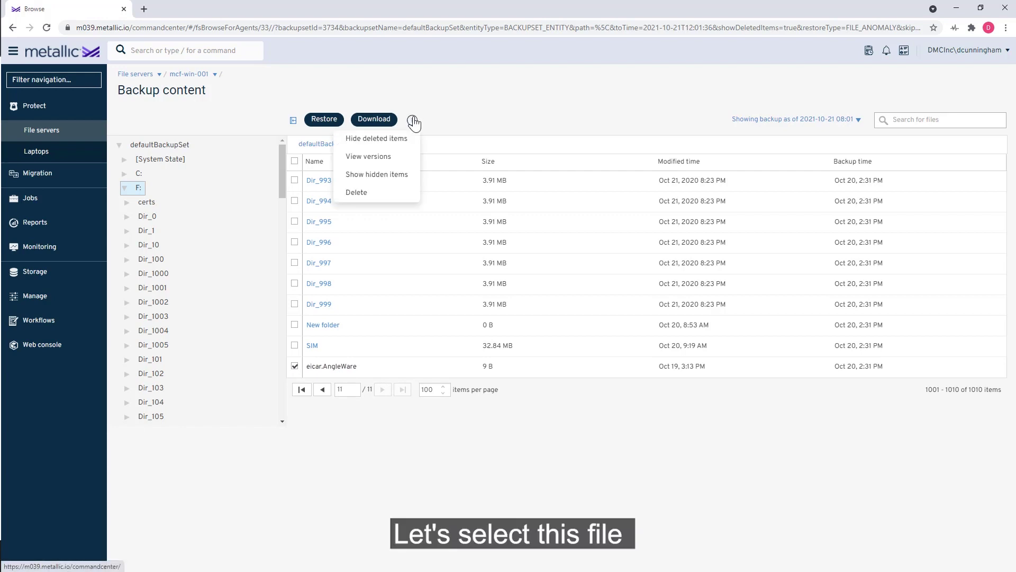
pyautogui.click(356, 192)
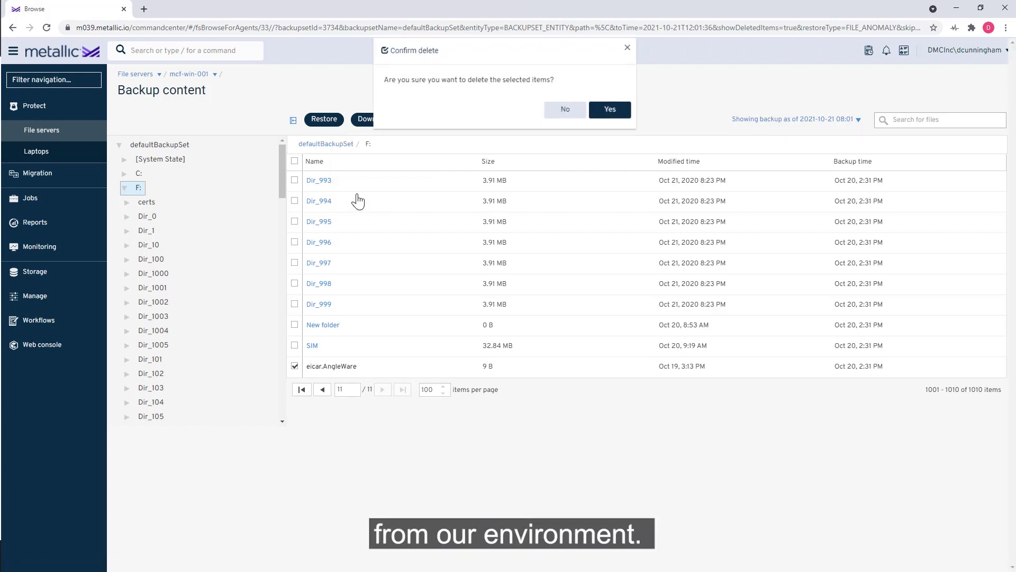
pyautogui.click(608, 110)
pyautogui.click(334, 145)
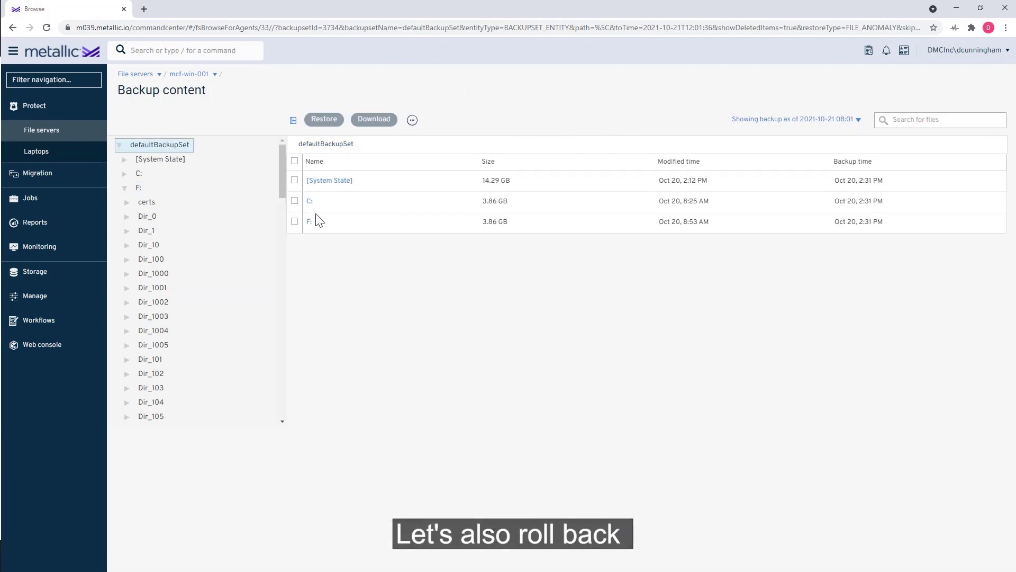
# Select F: and submit its restore to the original folder on mcf-win-001.
pyautogui.click(295, 221)
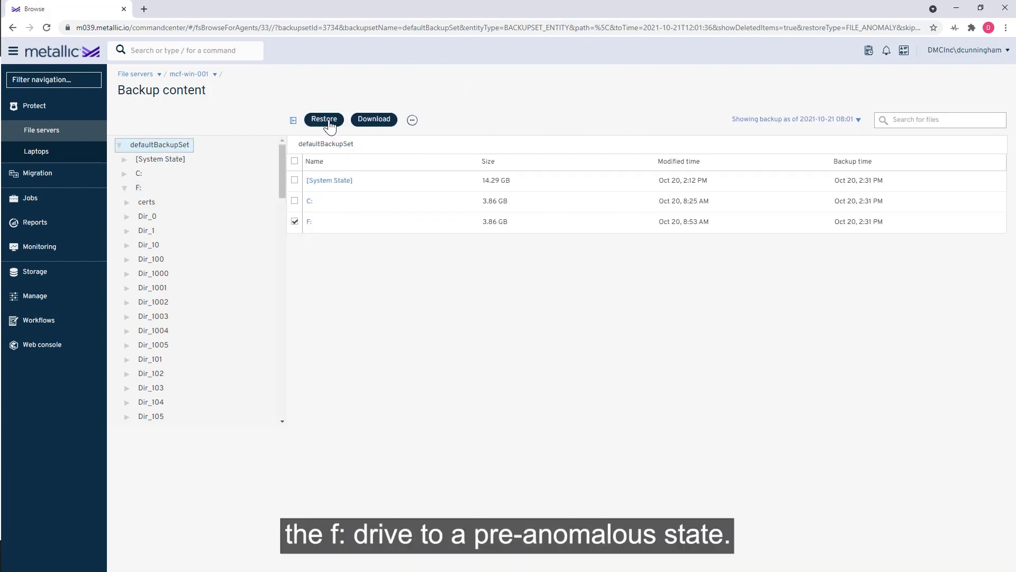
pyautogui.click(329, 123)
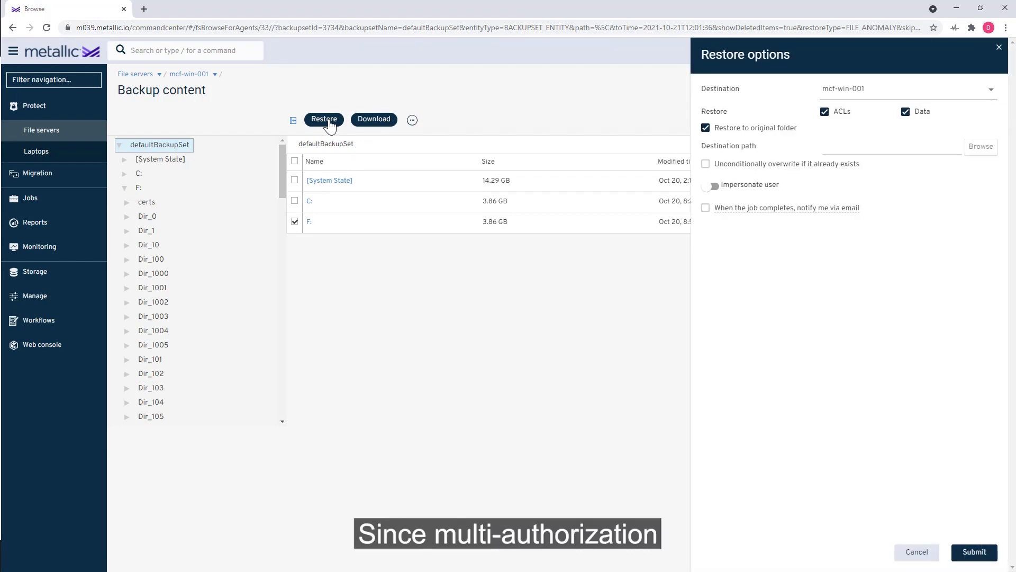
pyautogui.click(975, 554)
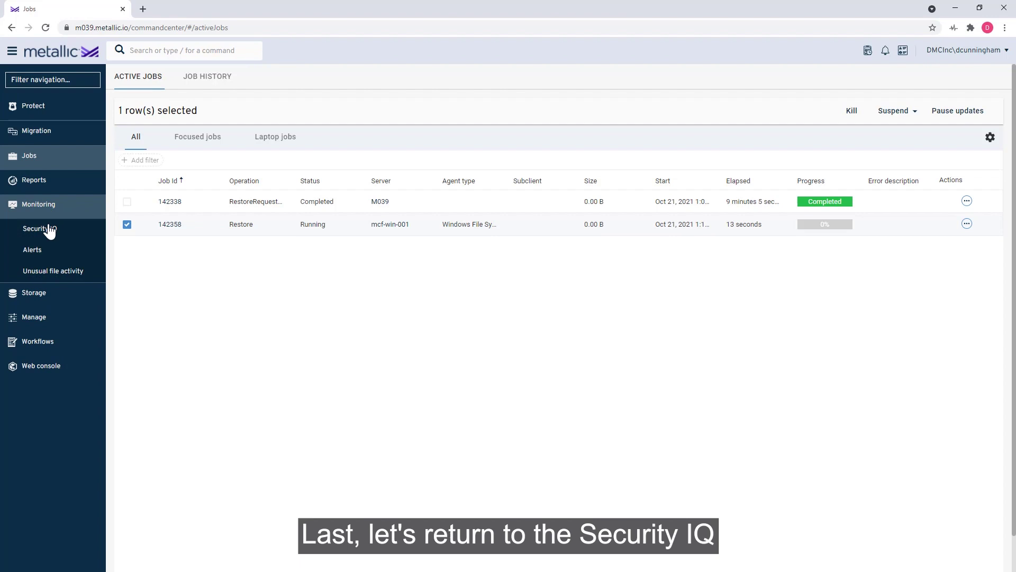
# From Monitoring > Security IQ, open the full audit trail report and its More actions menu.
pyautogui.click(47, 231)
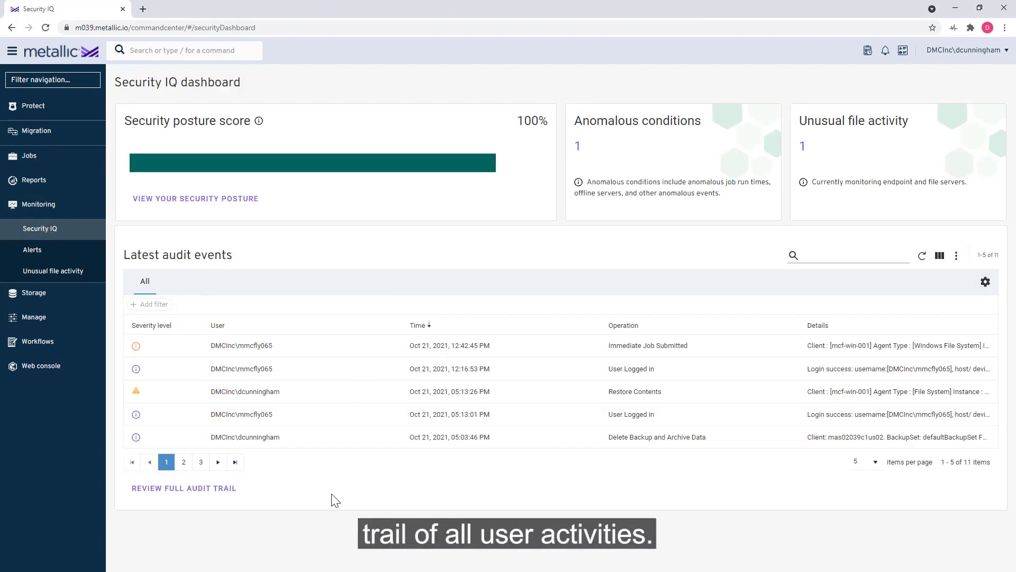
pyautogui.click(209, 489)
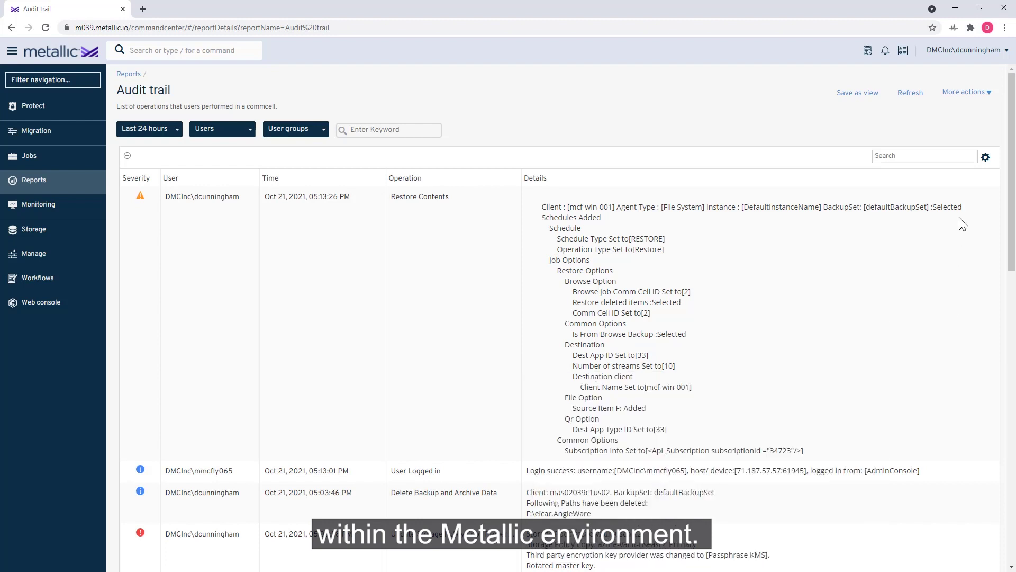
pyautogui.click(991, 95)
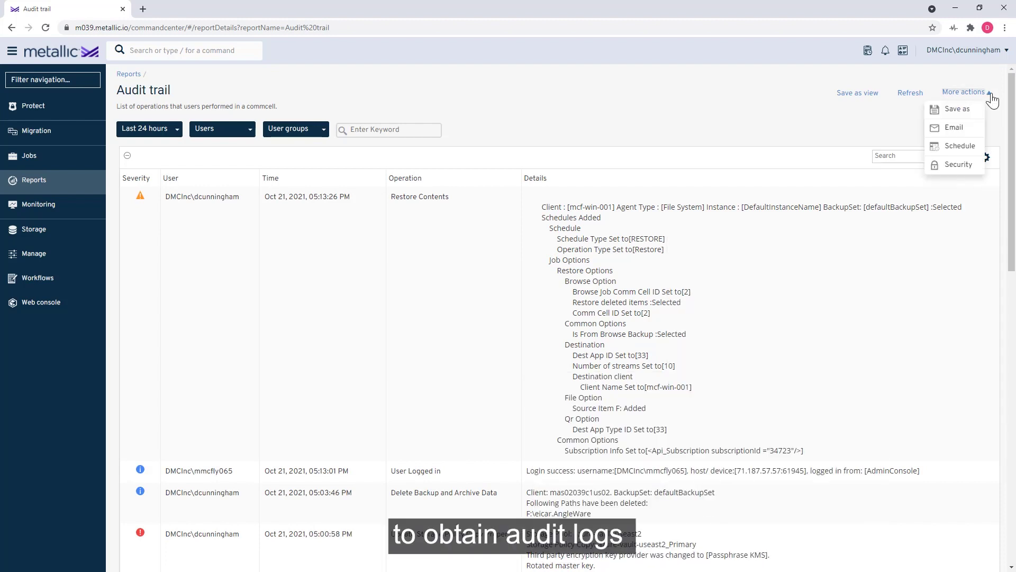